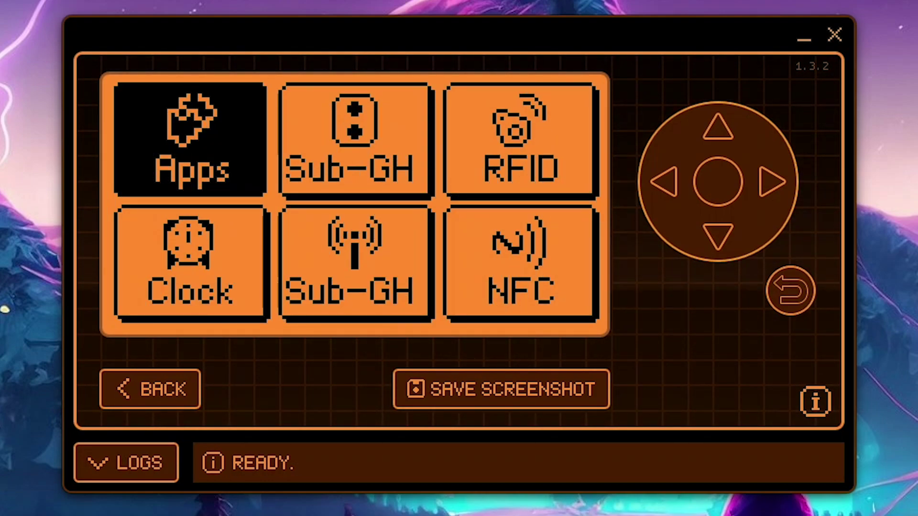
Step: Launch the Infrared app from the Flipper's main menu
{"action": "key", "text": "Right"}
{"action": "key", "text": "Right"}
{"action": "key", "text": "Right"}
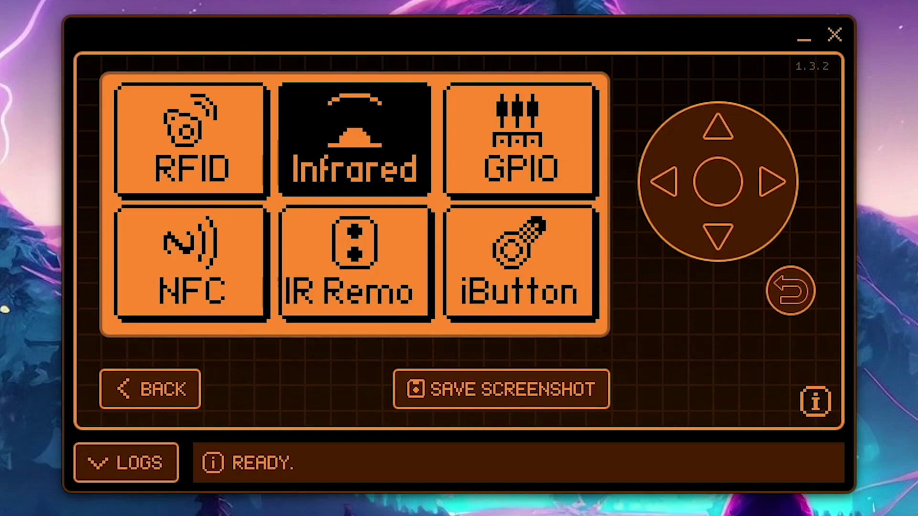
{"action": "key", "text": "Return"}
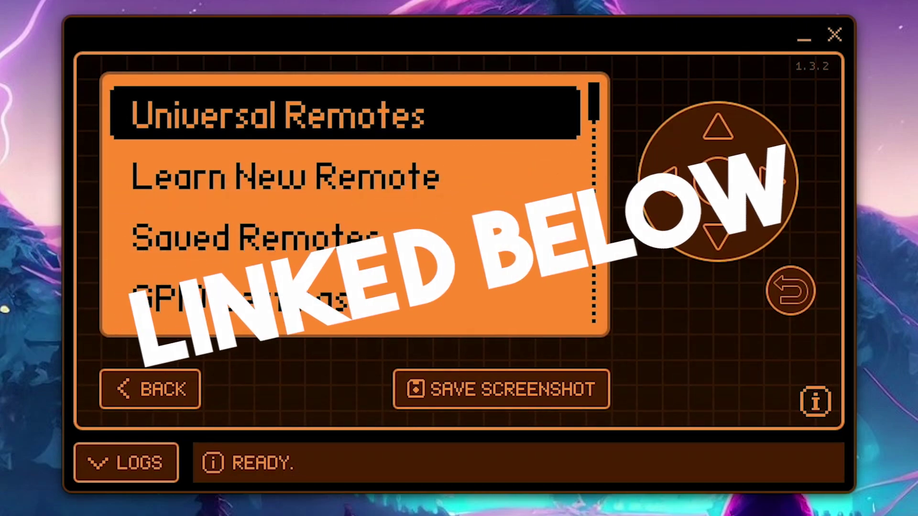
Step: Learn a new remote's button via Learn New Remote and save it as 'Boo'
{"action": "key", "text": "Down"}
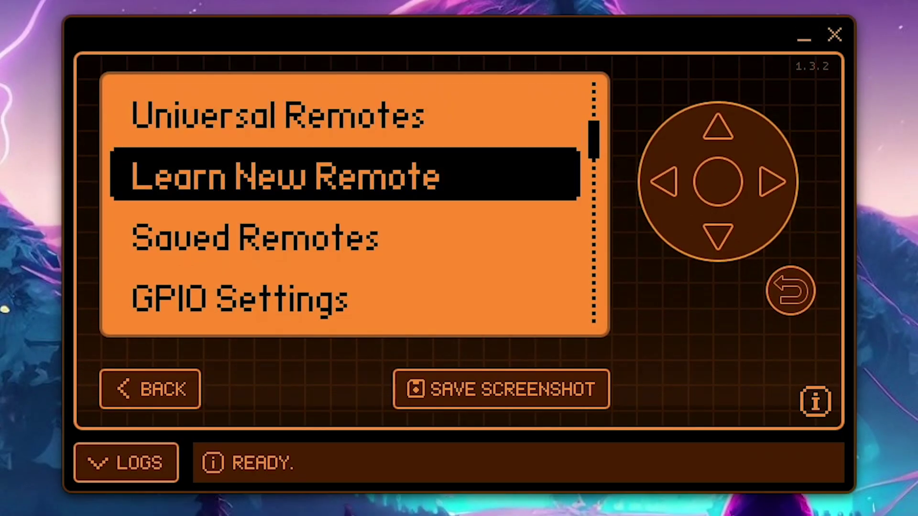
{"action": "key", "text": "Return"}
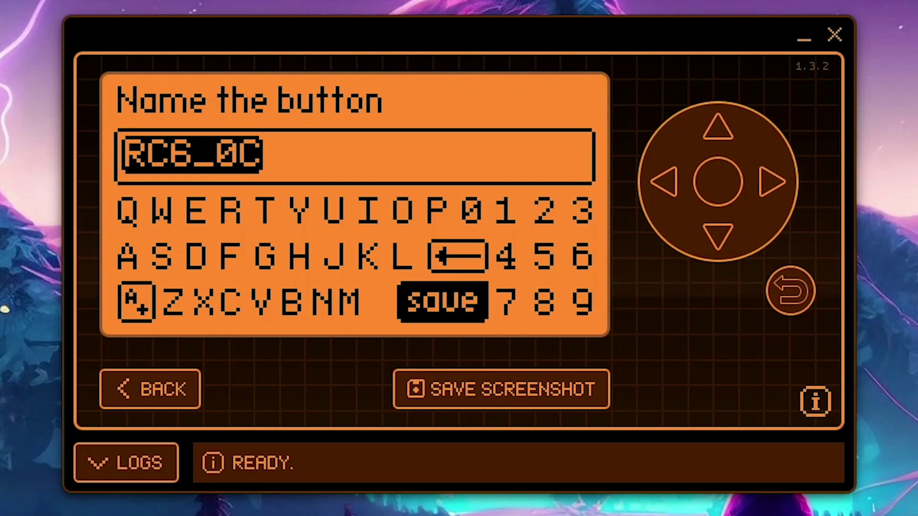
{"action": "type", "text": "B"}
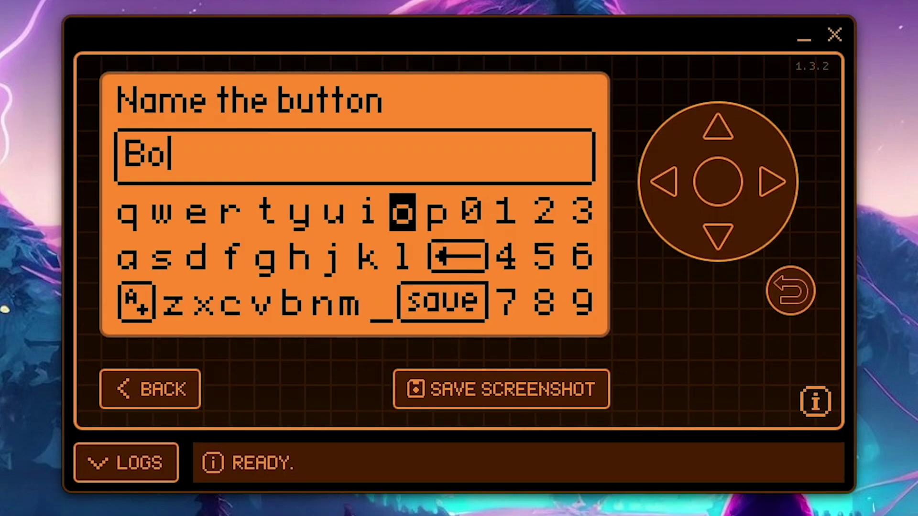
{"action": "type", "text": "o"}
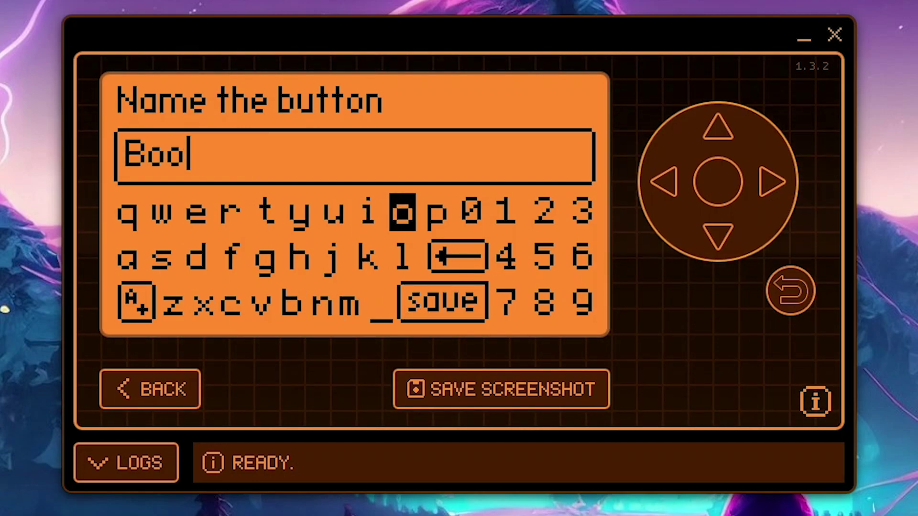
{"action": "key", "text": "Down"}
{"action": "key", "text": "Down"}
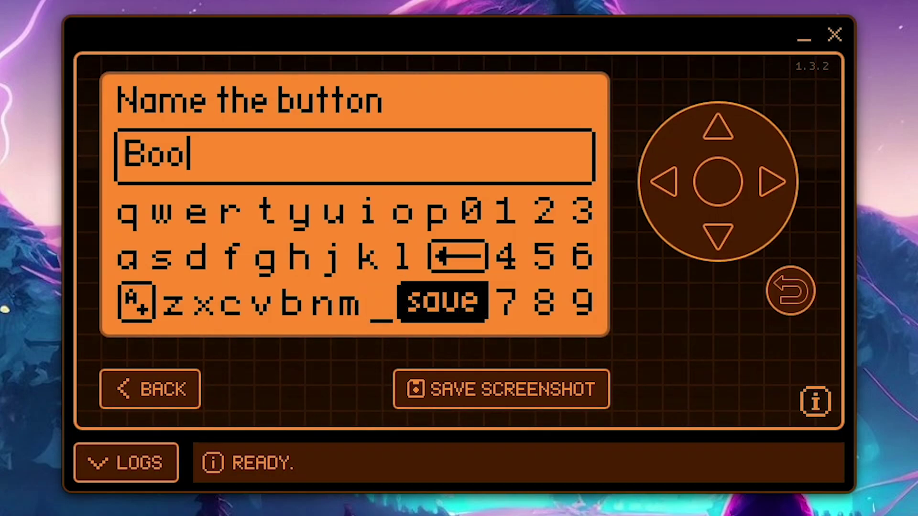
{"action": "key", "text": "Return"}
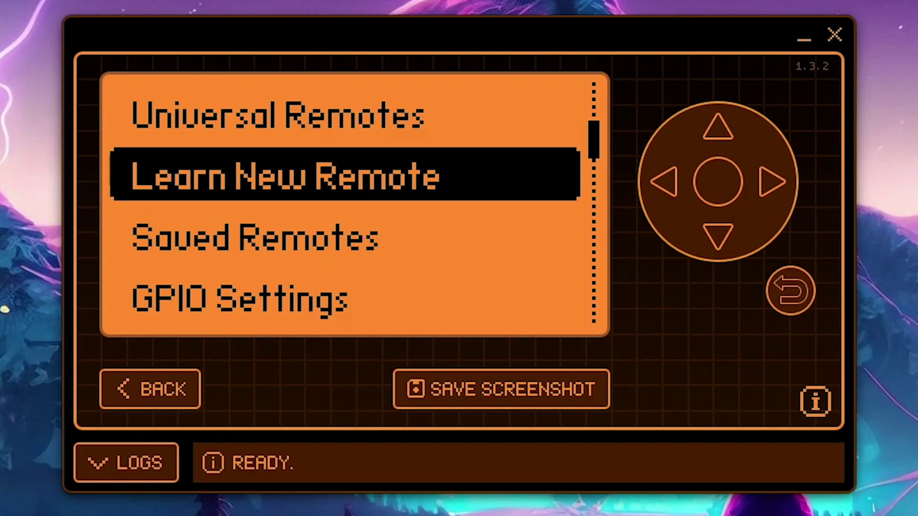
{"action": "key", "text": "Down"}
{"action": "key", "text": "Return"}
{"action": "key", "text": "Down"}
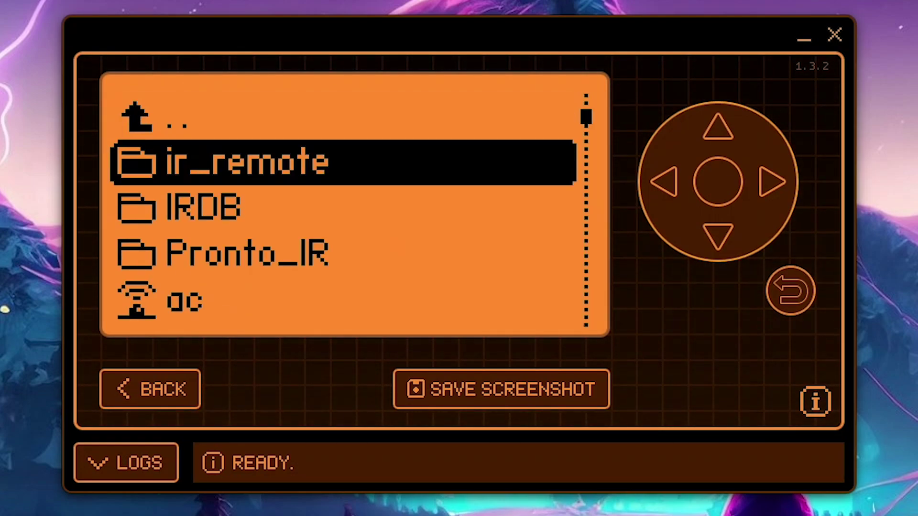
{"action": "key", "text": "Down"}
{"action": "key", "text": "Down"}
{"action": "key", "text": "Down"}
{"action": "key", "text": "Down"}
{"action": "key", "text": "Down"}
{"action": "key", "text": "Down"}
{"action": "key", "text": "Down"}
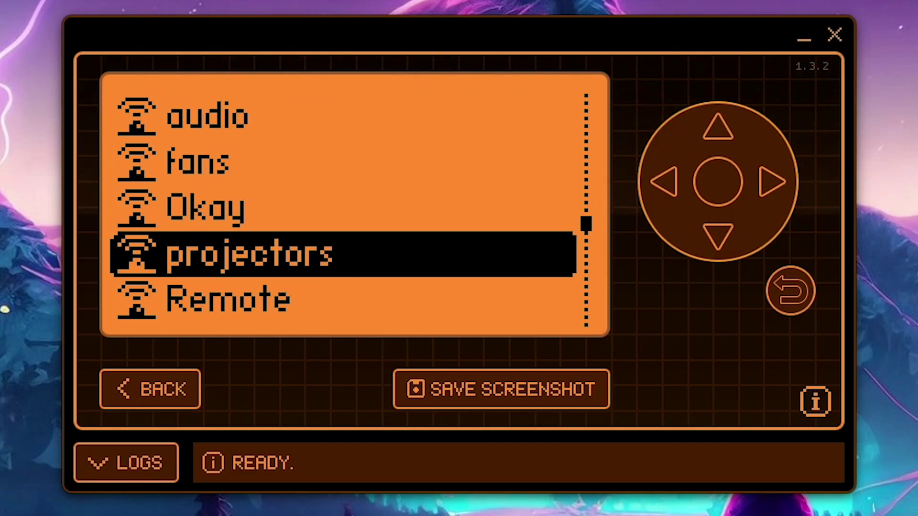
{"action": "key", "text": "Down"}
{"action": "key", "text": "Down"}
{"action": "key", "text": "Return"}
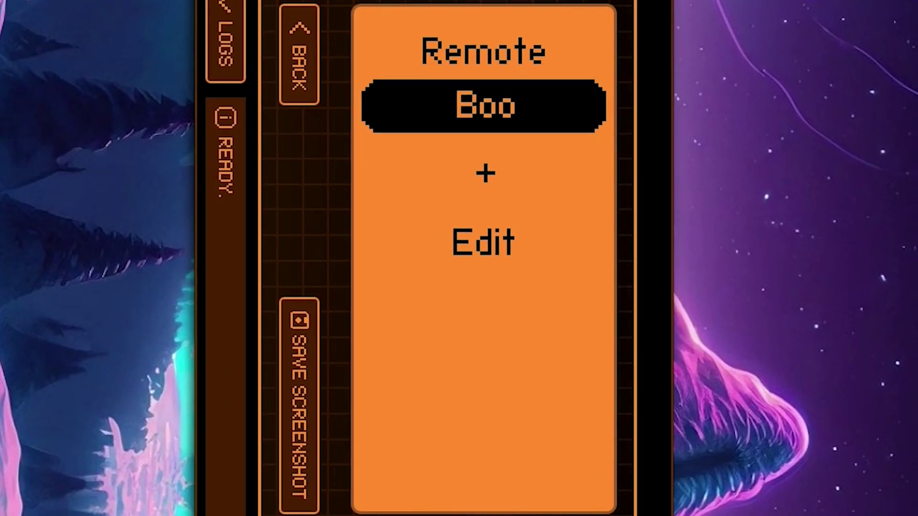
Step: Bring up the remote's Rename Remote option from its Edit menu
{"action": "key", "text": "Down"}
{"action": "key", "text": "Down"}
{"action": "key", "text": "Return"}
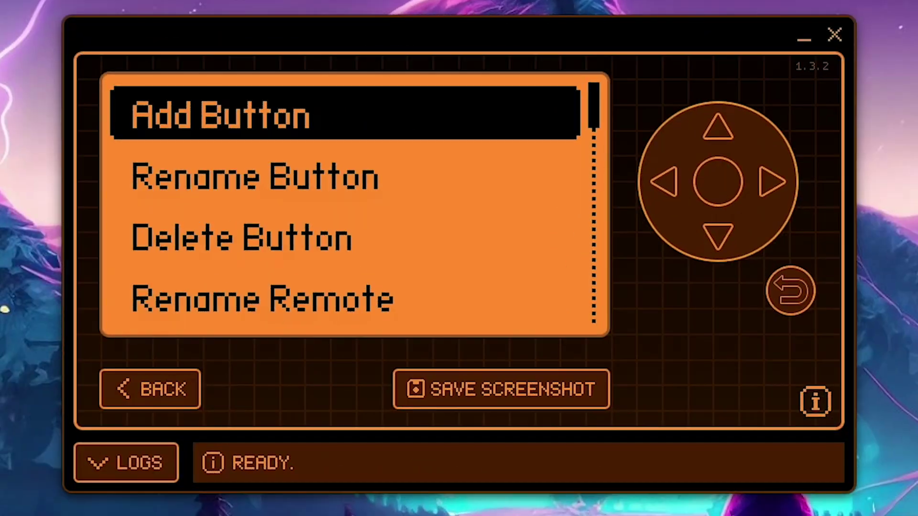
{"action": "key", "text": "Down"}
{"action": "key", "text": "Down"}
{"action": "key", "text": "Down"}
{"action": "key", "text": "Return"}
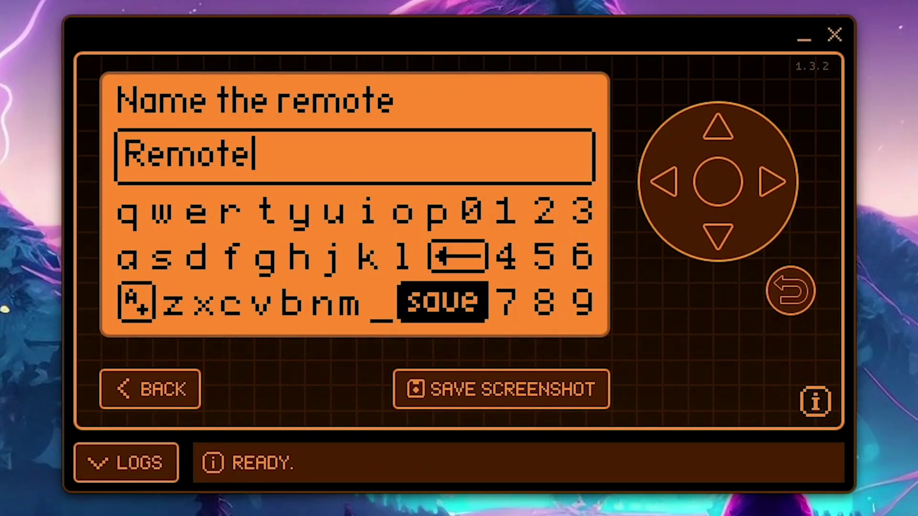
Step: Replace the name 'Remote' with 'Wwoohhoo' and save it
{"action": "key", "text": "Left"}
{"action": "key", "text": "Left"}
{"action": "key", "text": "Right"}
{"action": "key", "text": "Up"}
{"action": "key", "text": "Right"}
{"action": "key", "text": "Right"}
{"action": "key", "text": "Return"}
{"action": "key", "text": "Left"}
{"action": "key", "text": "Left"}
{"action": "key", "text": "Left"}
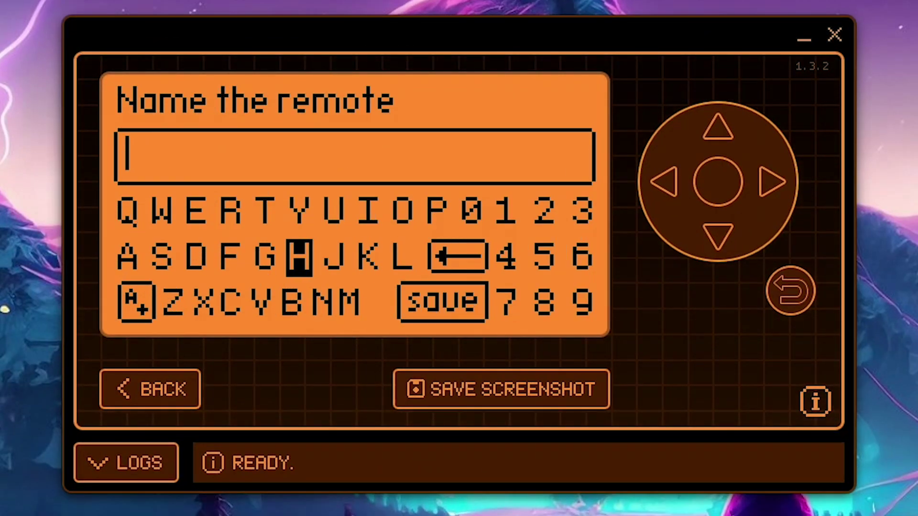
{"action": "type", "text": "Wwoohh"}
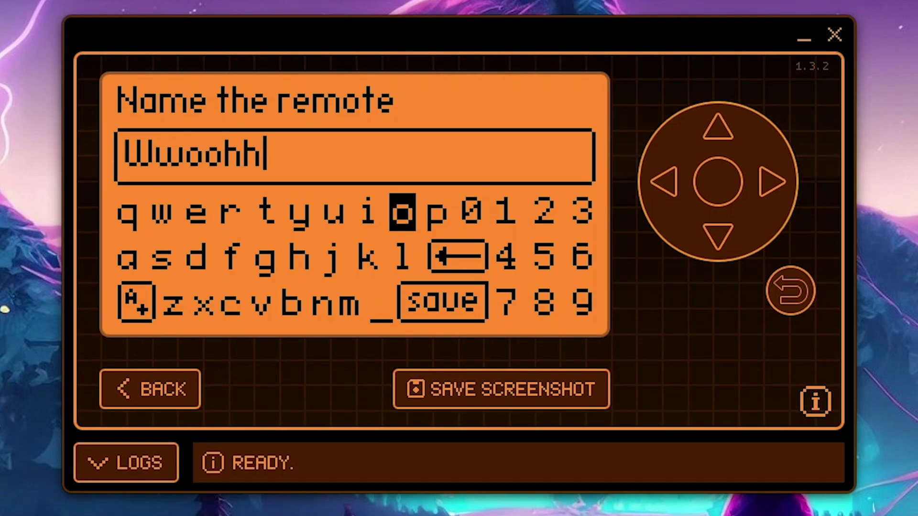
{"action": "type", "text": "oo"}
{"action": "key", "text": "Down"}
{"action": "key", "text": "Down"}
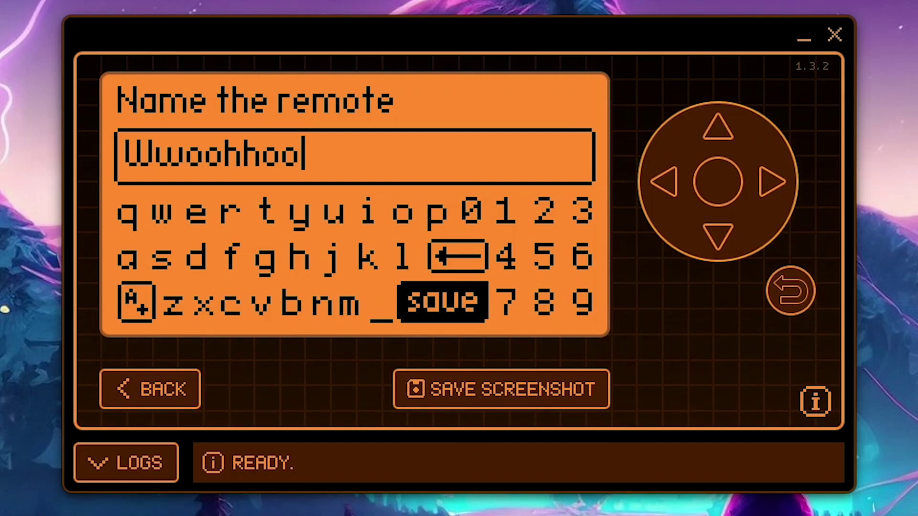
{"action": "key", "text": "Return"}
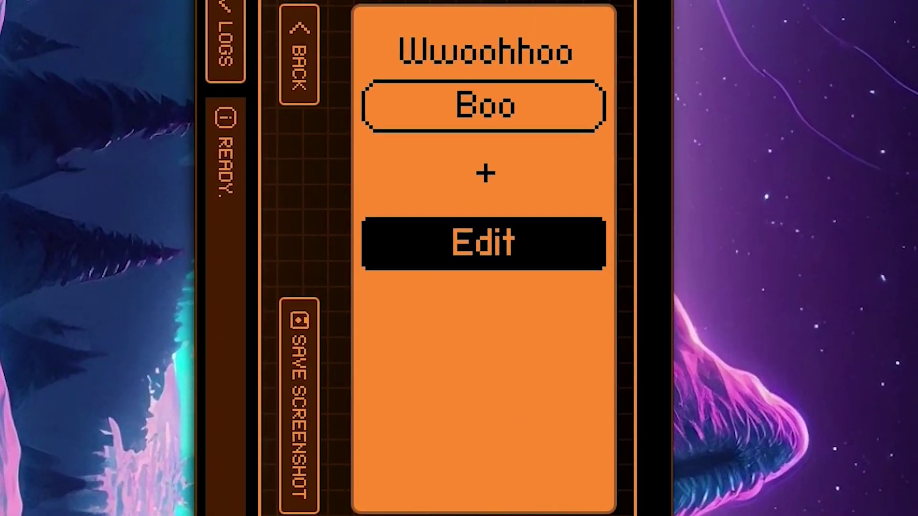